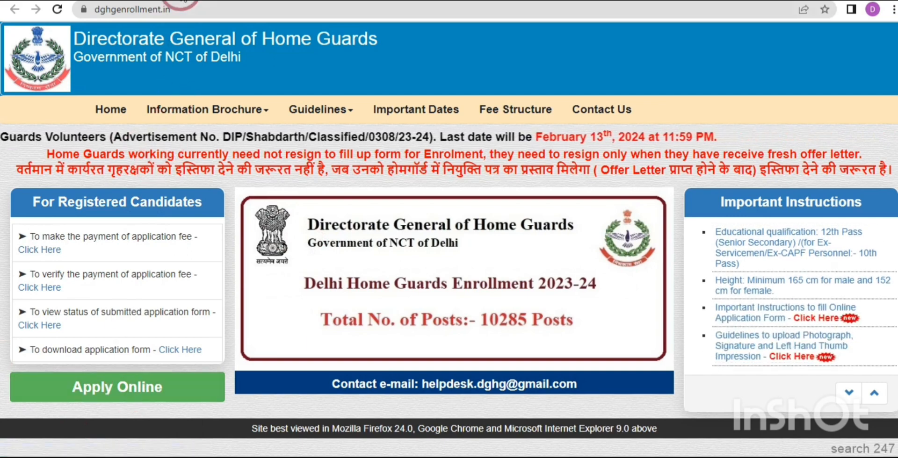
Open the website search247yt.com in a new browser tab
click(178, 1)
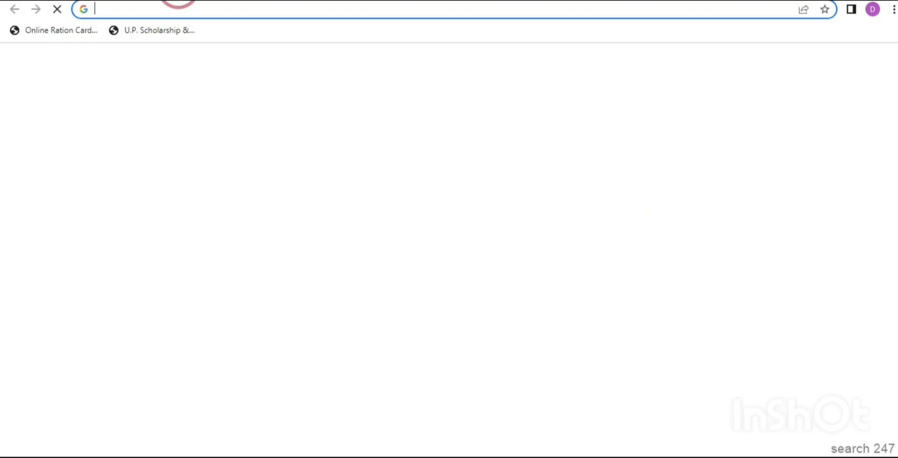
click(182, 9)
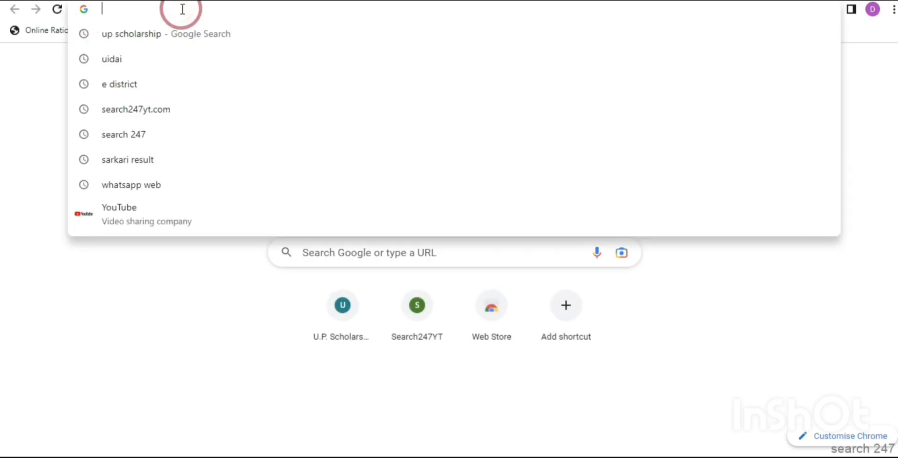
text(se)
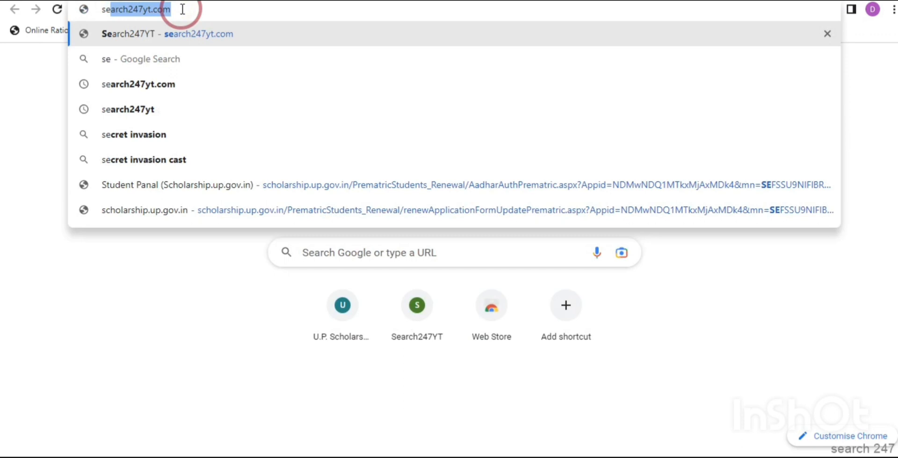
key(Right)
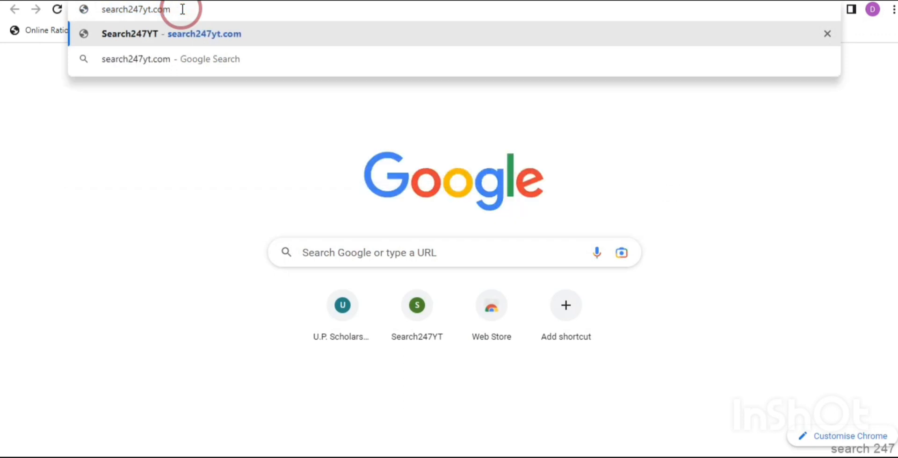
key(BackSpace)
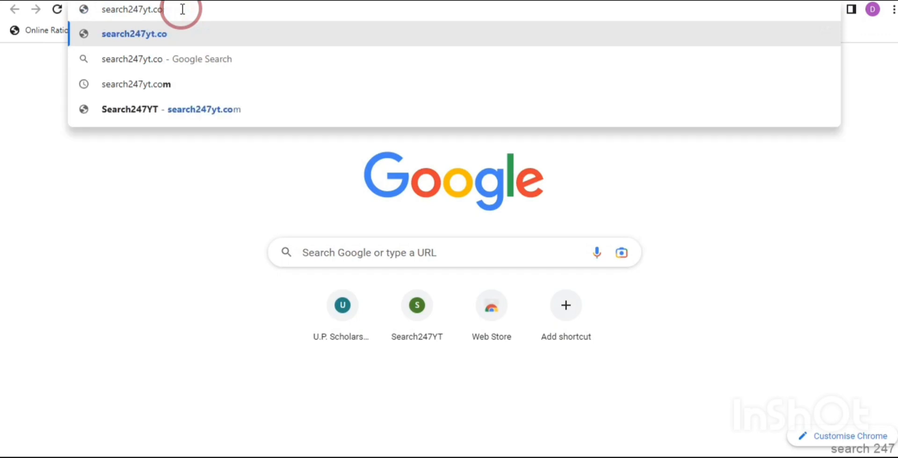
text(m)
key(Return)
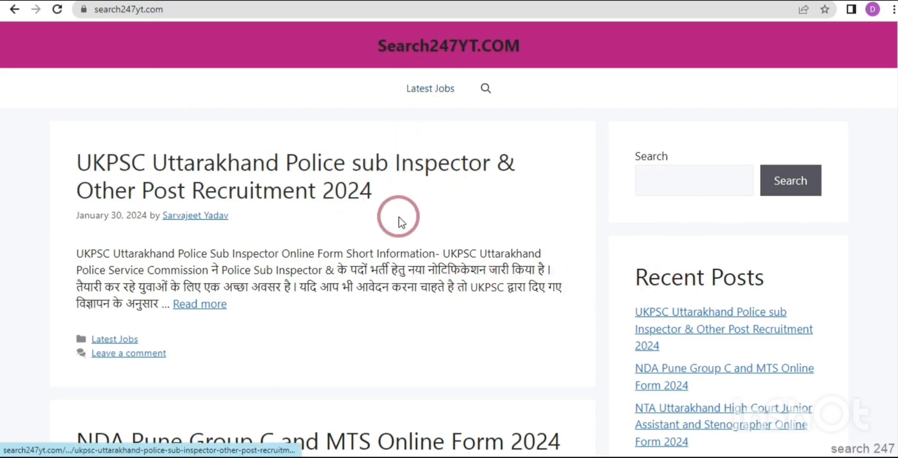
Open the post "Delhi Home Guard Recruitment Notification for 10285 post" from the site's home page
scroll(401, 221, down, 1)
scroll(401, 221, down, 3)
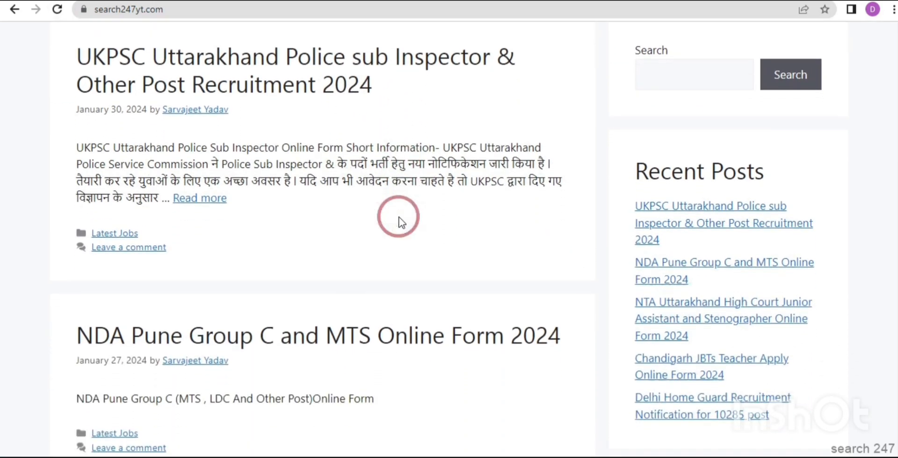
scroll(401, 220, down, 10)
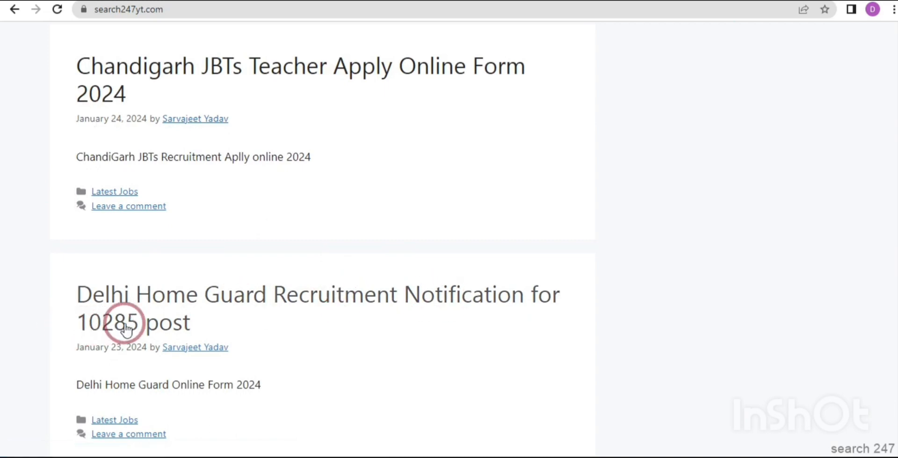
click(207, 299)
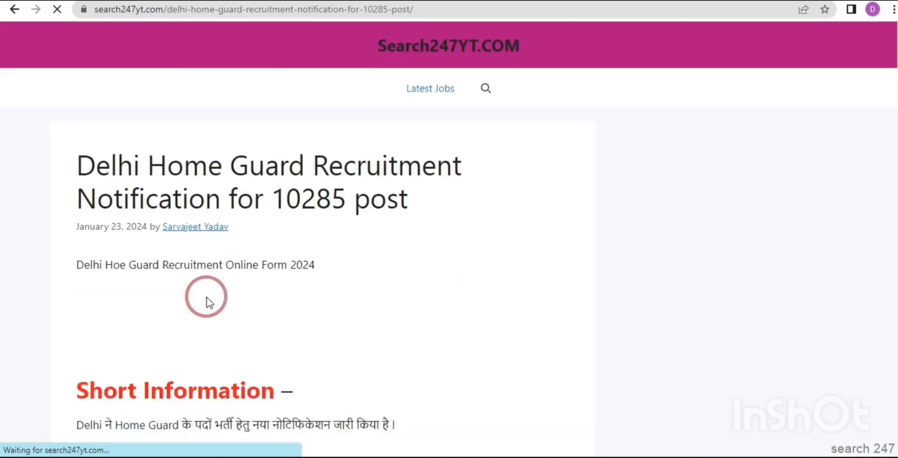
Follow the article's Apply Online link to the Home Guards enrollment portal and open its online registration form
scroll(206, 298, down, 3)
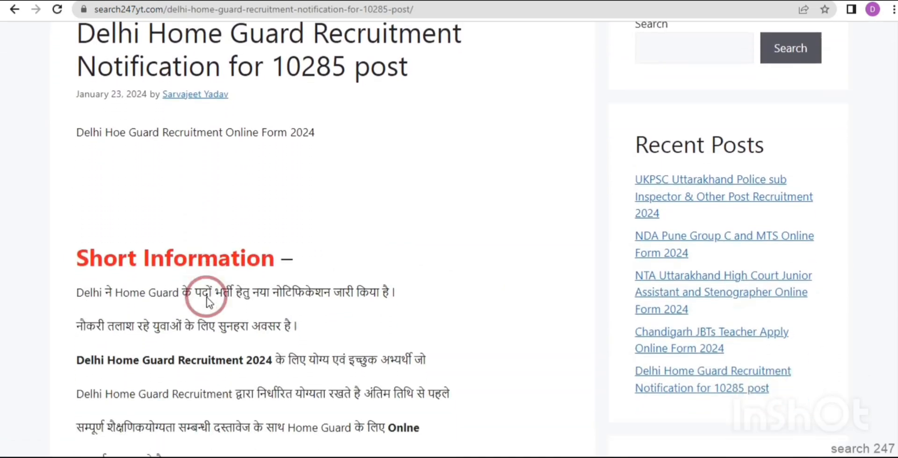
scroll(207, 297, down, 12)
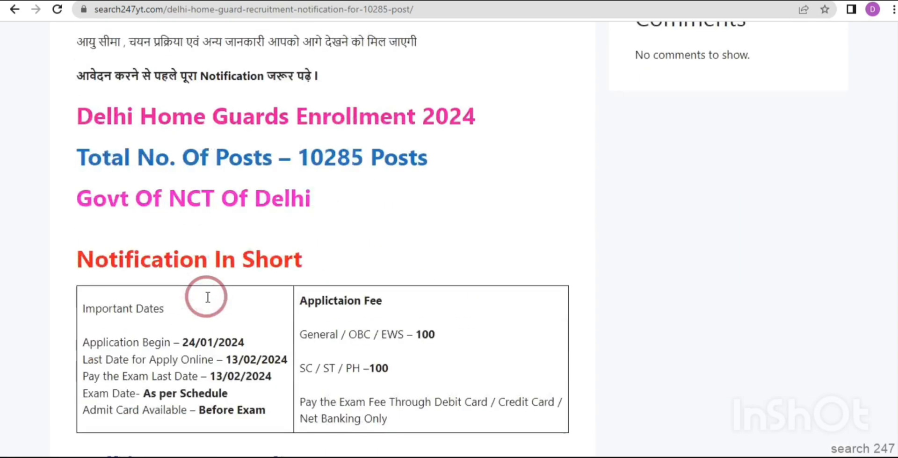
scroll(207, 298, down, 20)
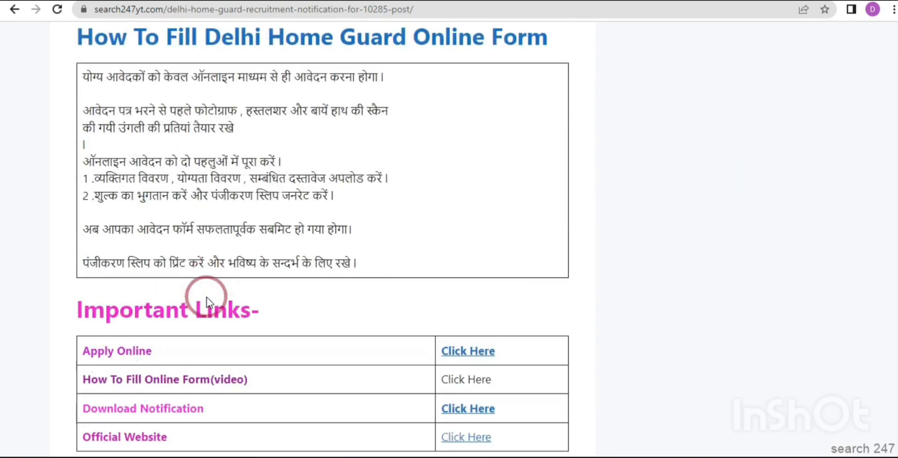
scroll(207, 298, down, 2)
scroll(116, 234, down, 2)
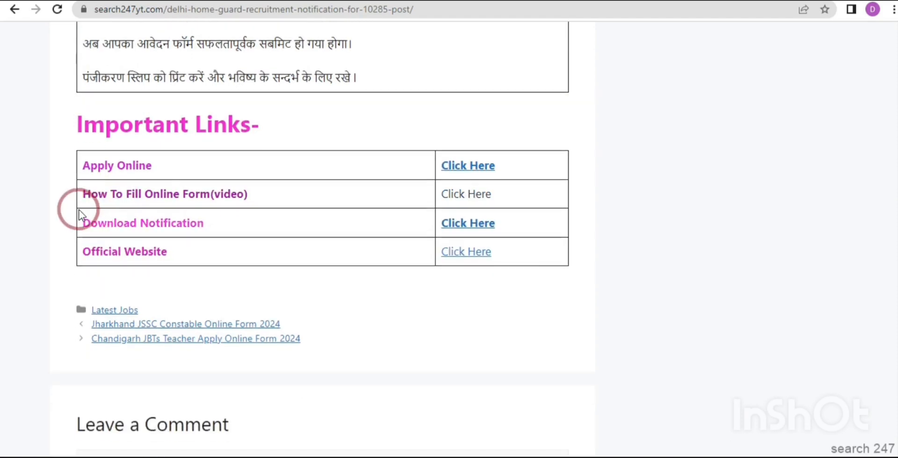
click(483, 166)
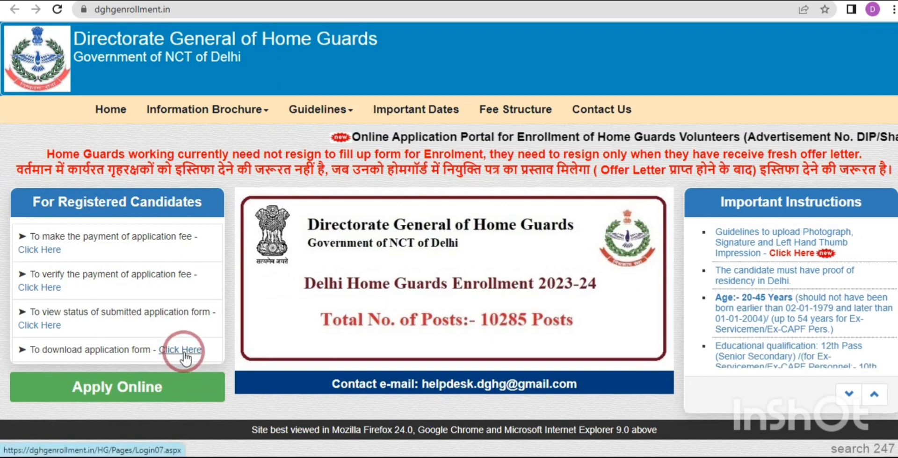
click(141, 401)
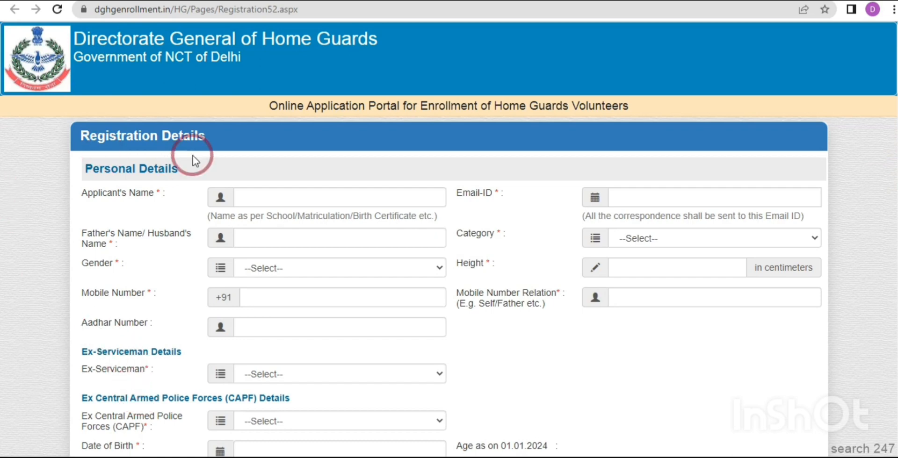
Examine the Personal Details fields from applicant's name through Aadhar number, including the category and gender choices, without filling them in
click(249, 192)
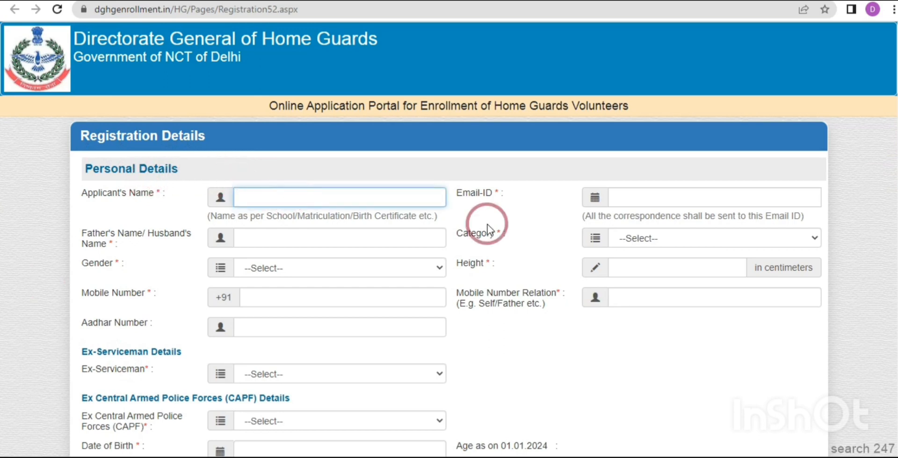
click(678, 195)
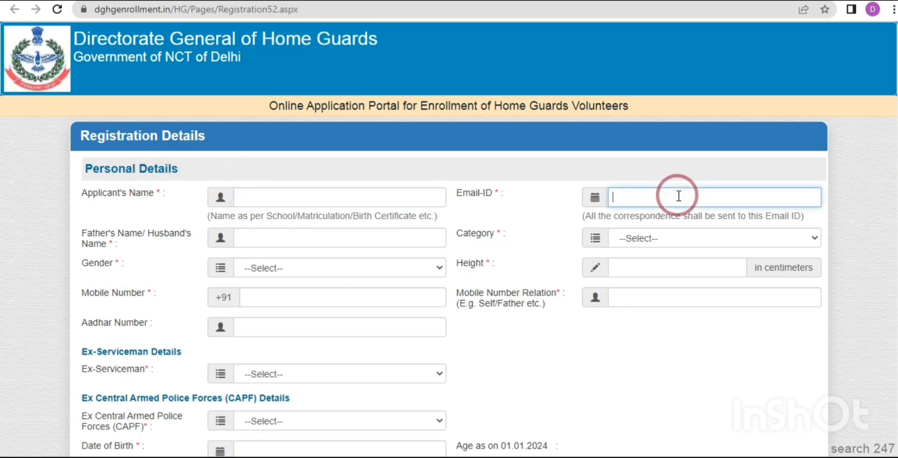
click(386, 239)
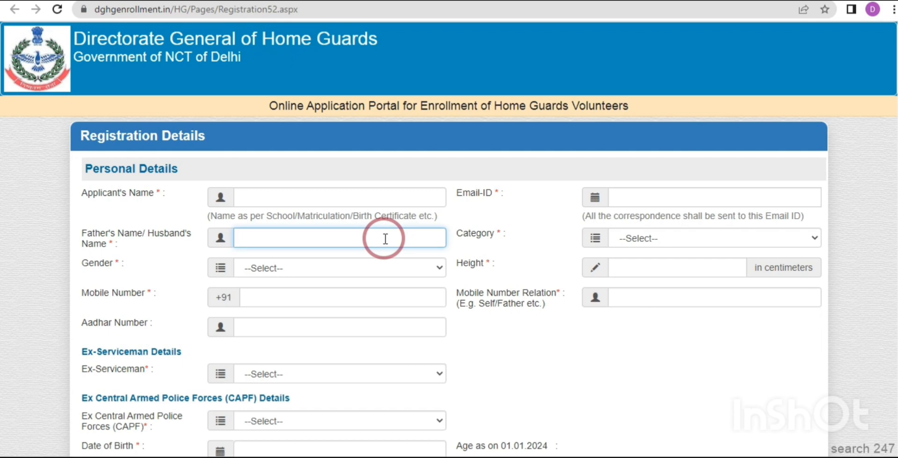
click(635, 244)
click(537, 232)
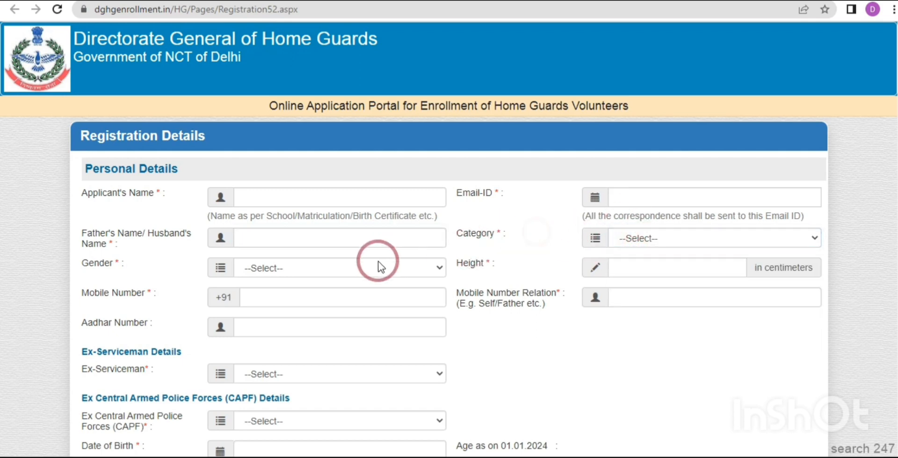
click(368, 271)
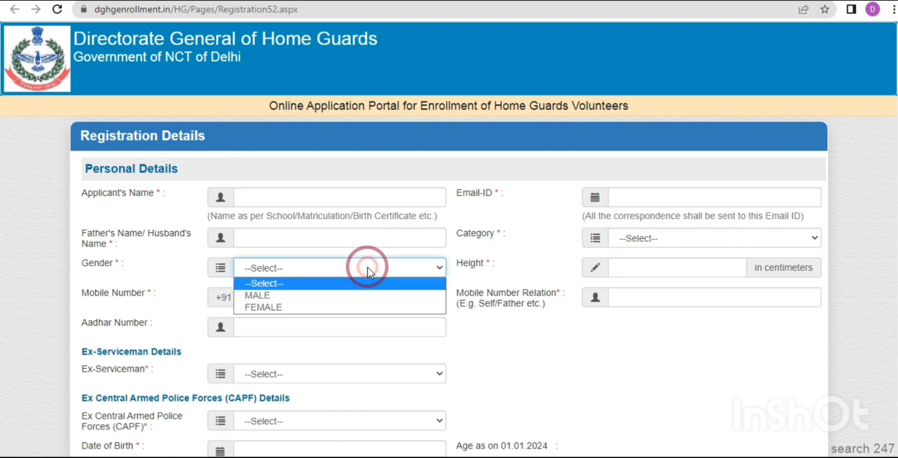
click(544, 258)
click(640, 274)
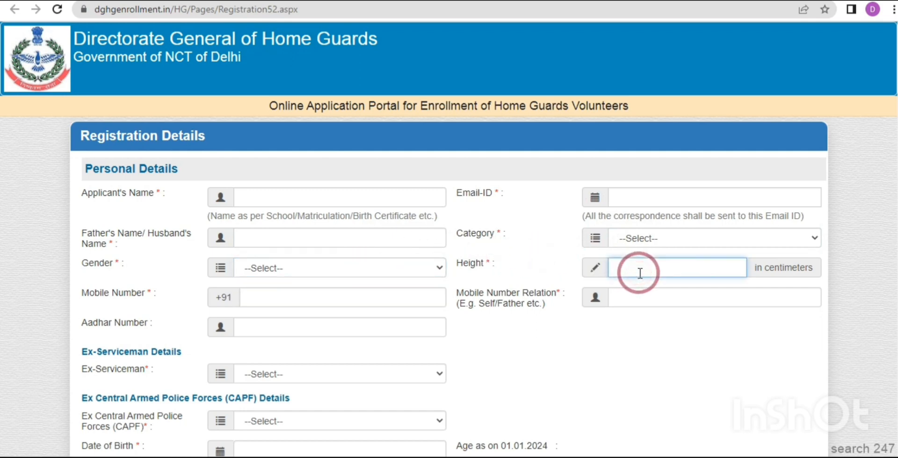
click(339, 306)
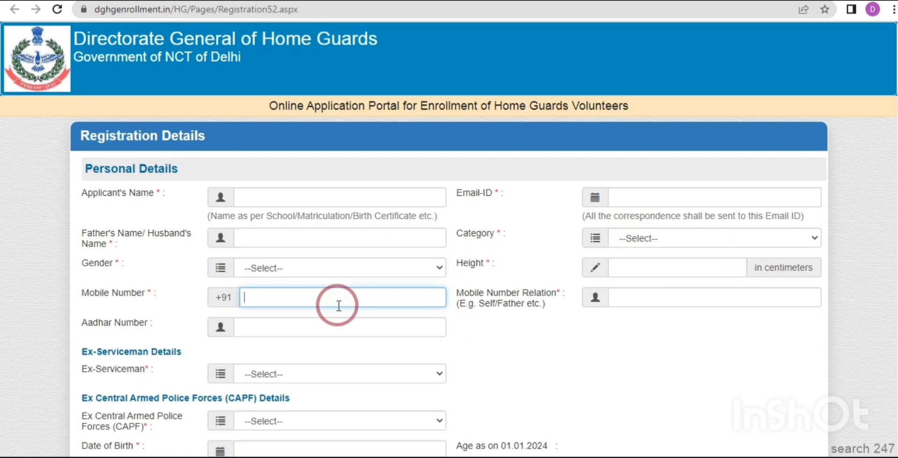
click(632, 301)
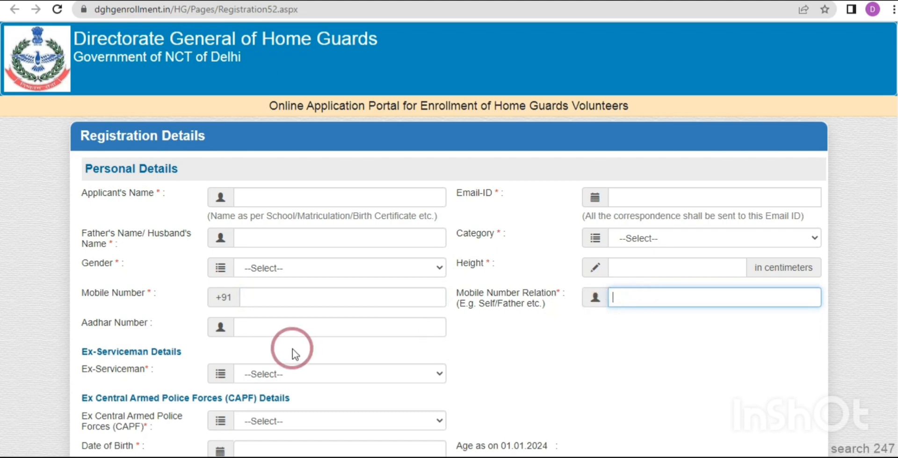
click(284, 330)
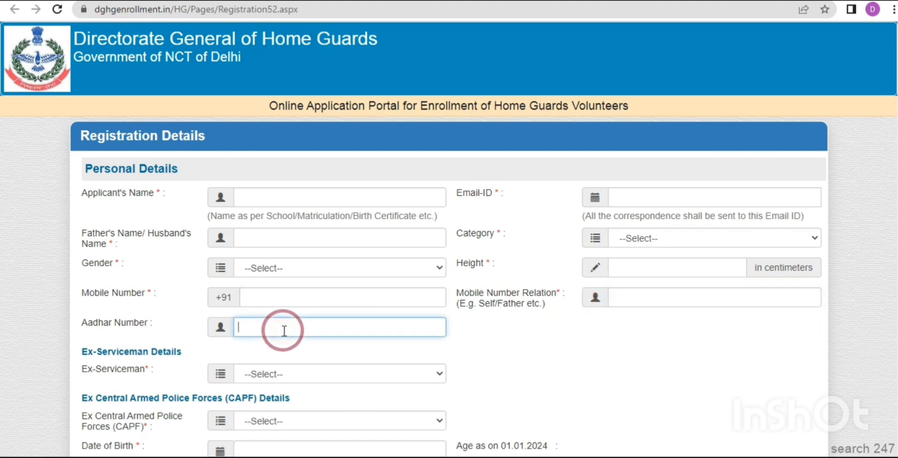
Try YES for Ex-Serviceman to view the service period fields, and set Ex-Serviceman to NO
click(279, 379)
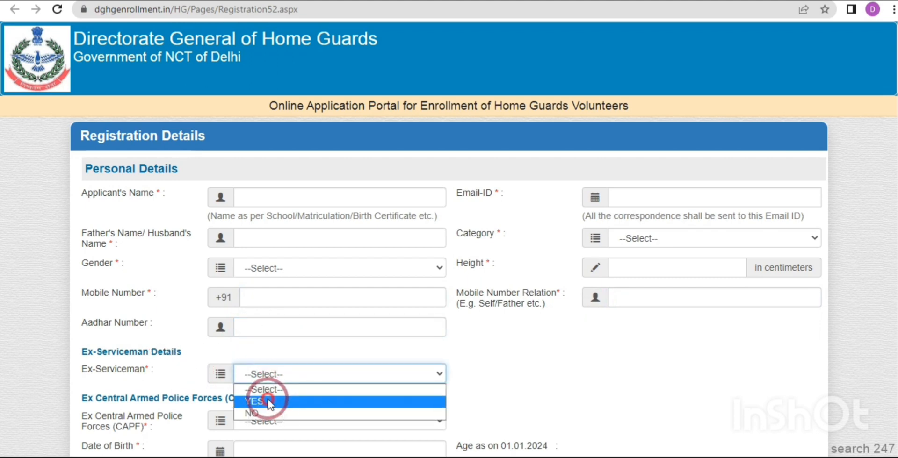
click(270, 403)
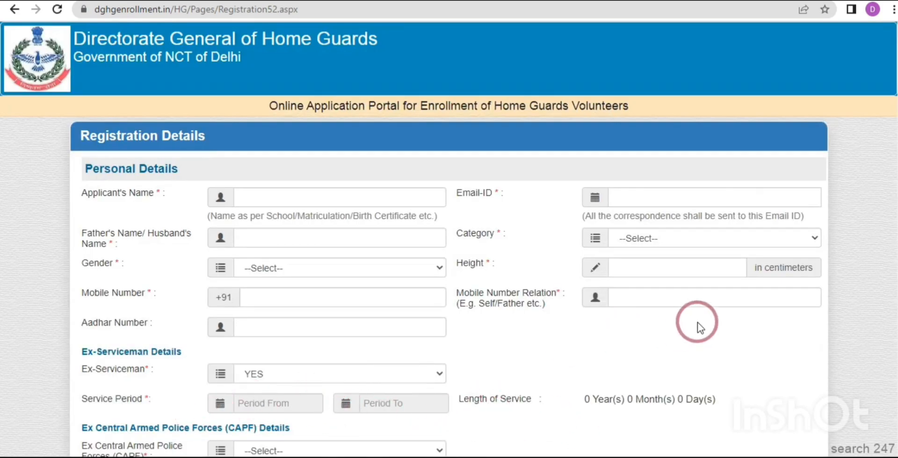
click(341, 374)
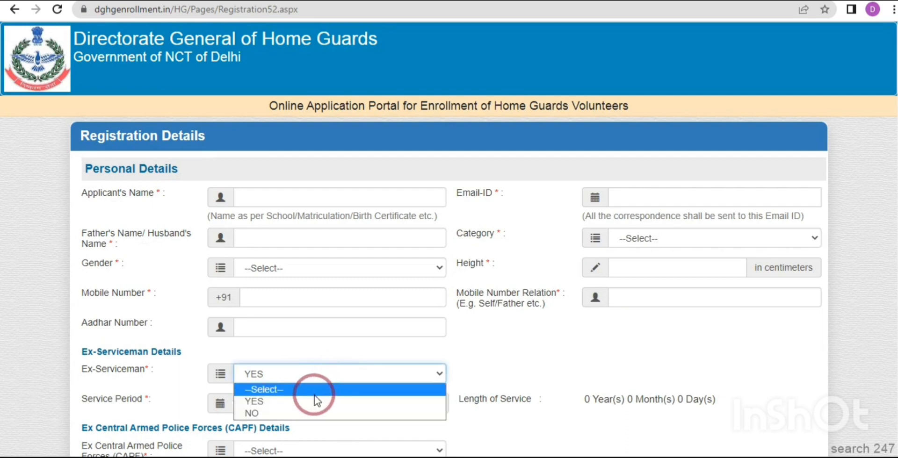
click(299, 413)
Examine the Ex Central Armed Police Forces (CAPF) options and the Date of Birth calendar without choosing anything
scroll(327, 402, down, 5)
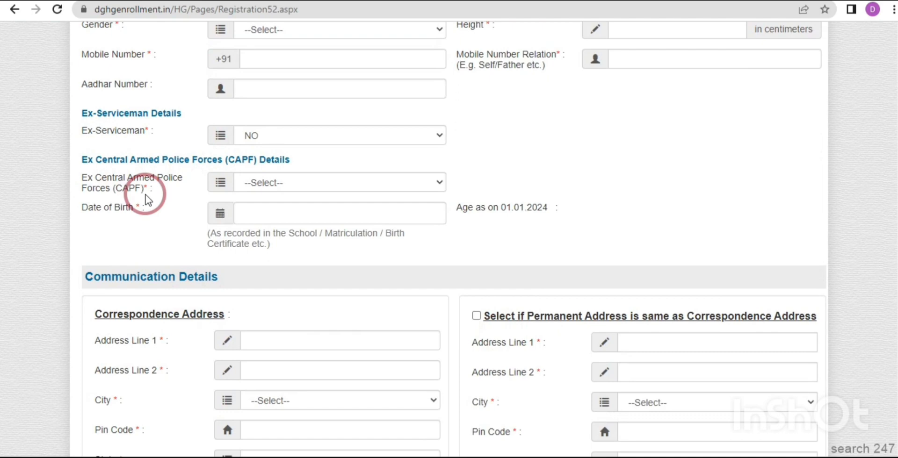
click(276, 184)
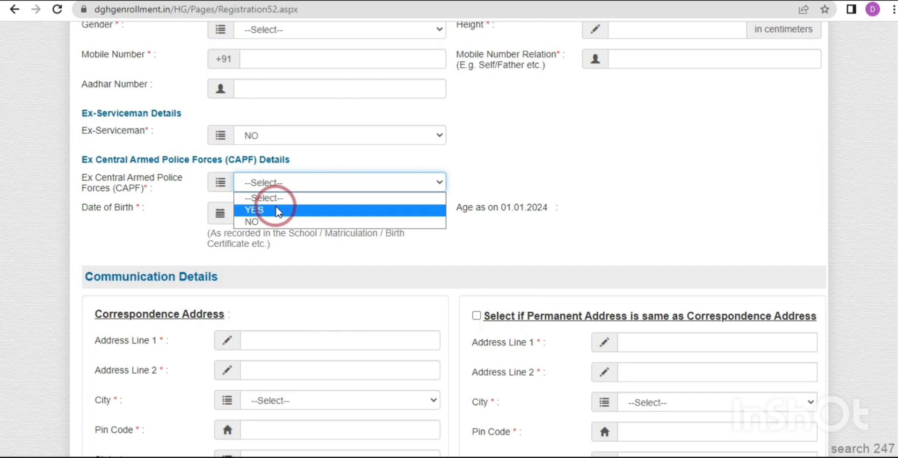
click(190, 209)
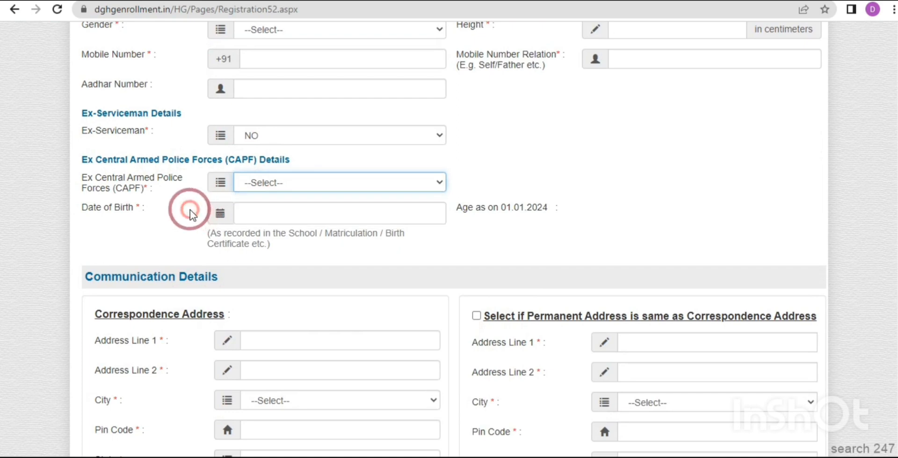
click(276, 210)
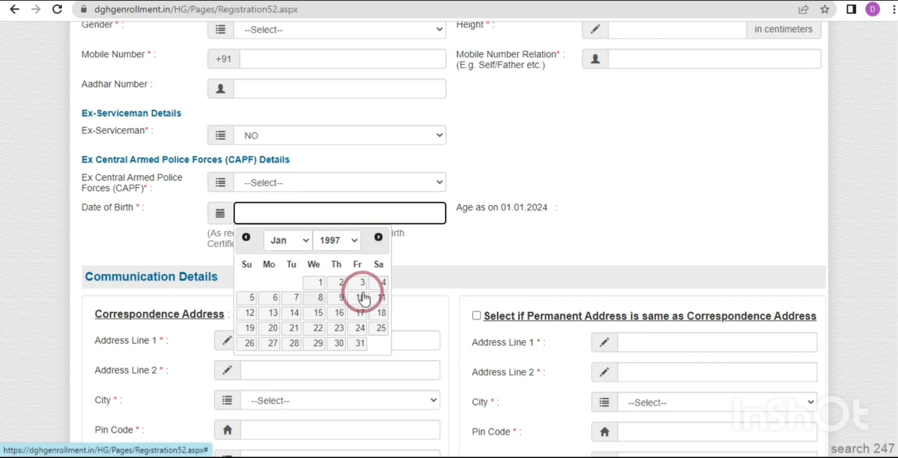
click(492, 244)
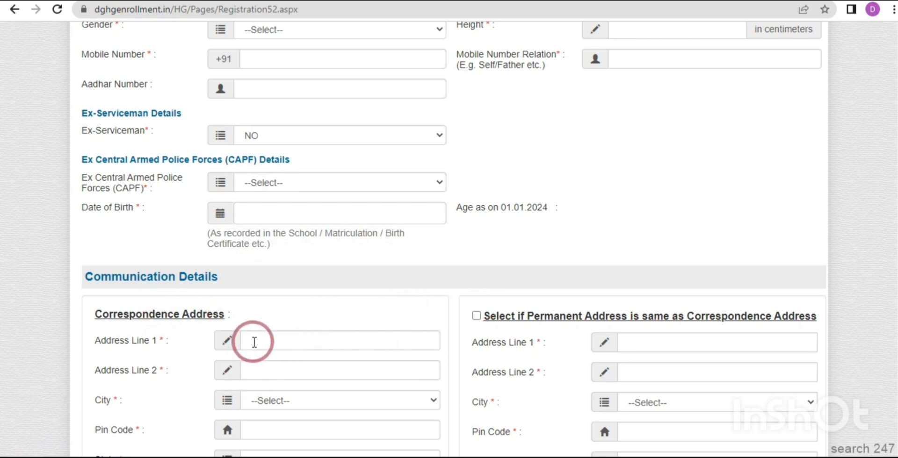
Set the City of the correspondence address to DELHI
click(266, 401)
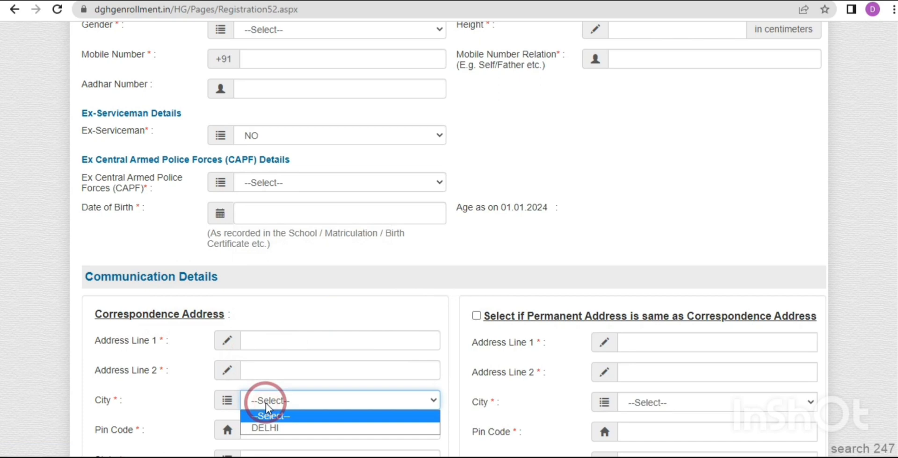
click(280, 428)
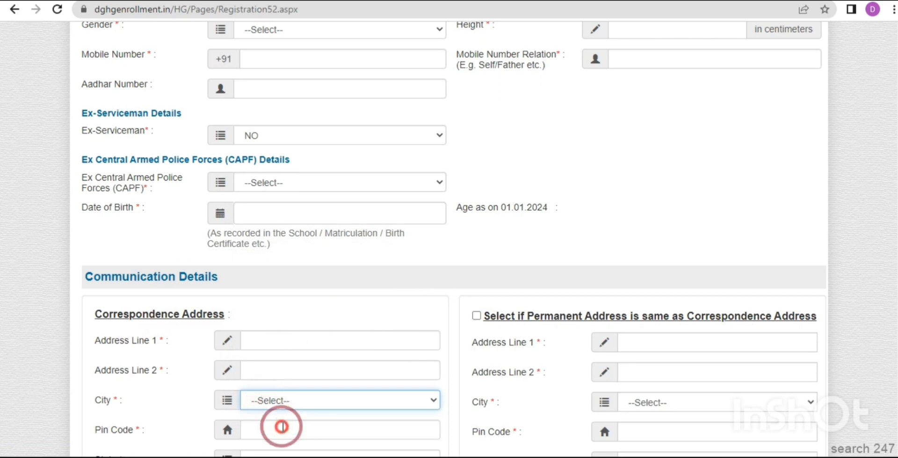
click(423, 308)
scroll(422, 308, down, 3)
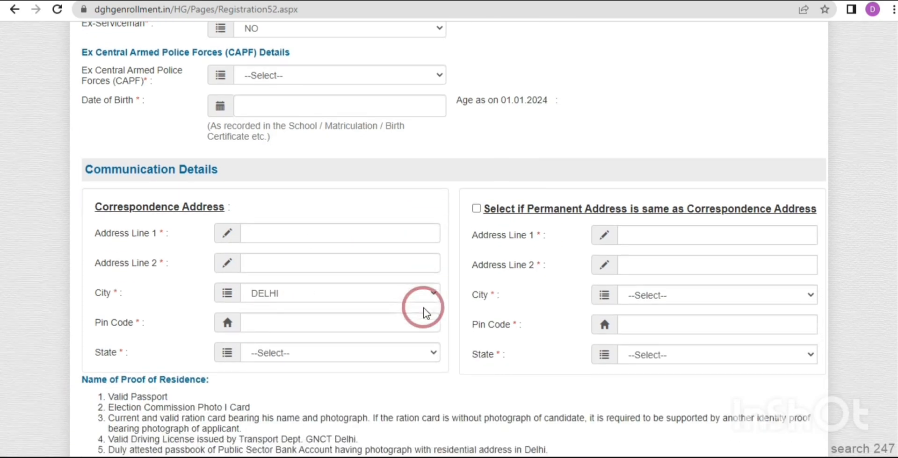
Set the State of the correspondence address to DELHI, leaving the Pin Code blank
scroll(422, 307, down, 2)
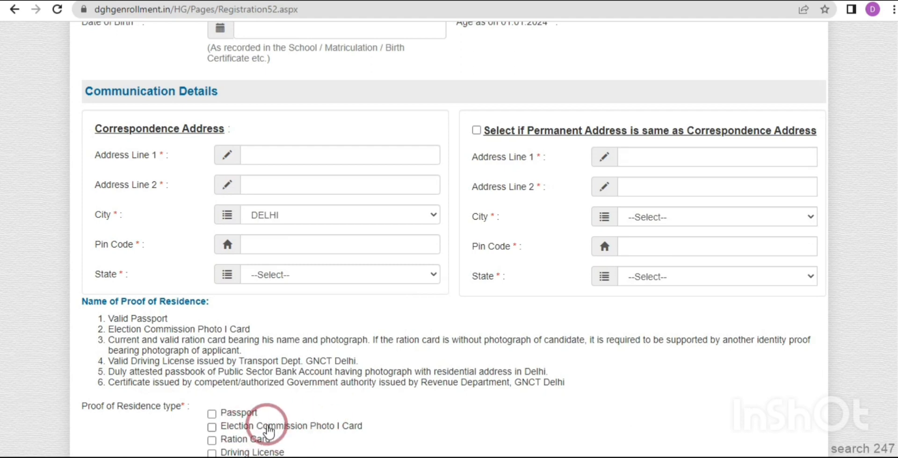
click(274, 242)
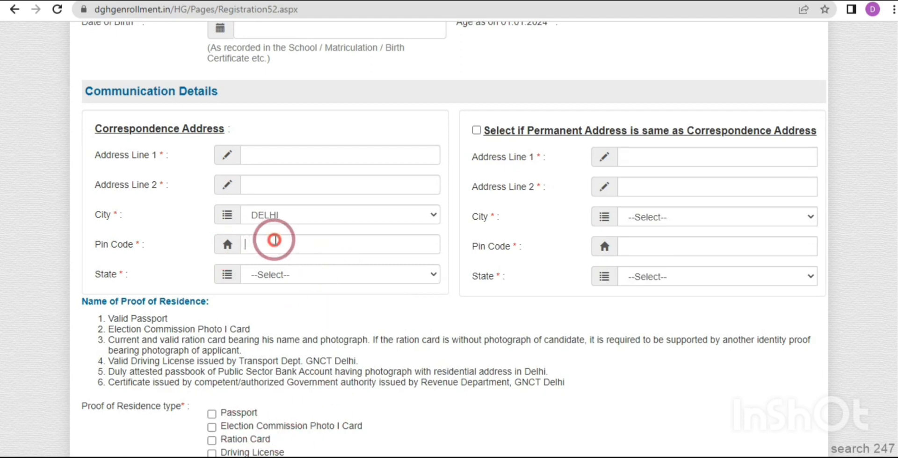
click(329, 275)
click(308, 302)
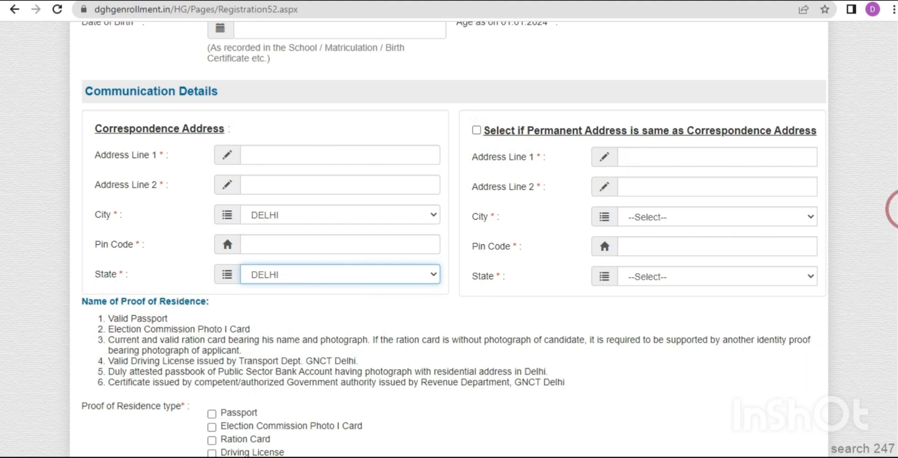
Choose Certificate issued by Revenue Department as the proof of residence type and go to its certificate number field
scroll(893, 210, down, 3)
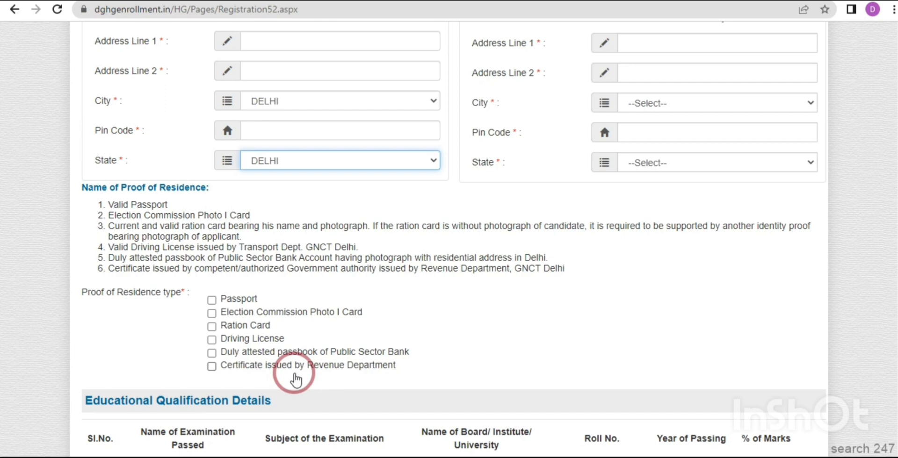
click(212, 366)
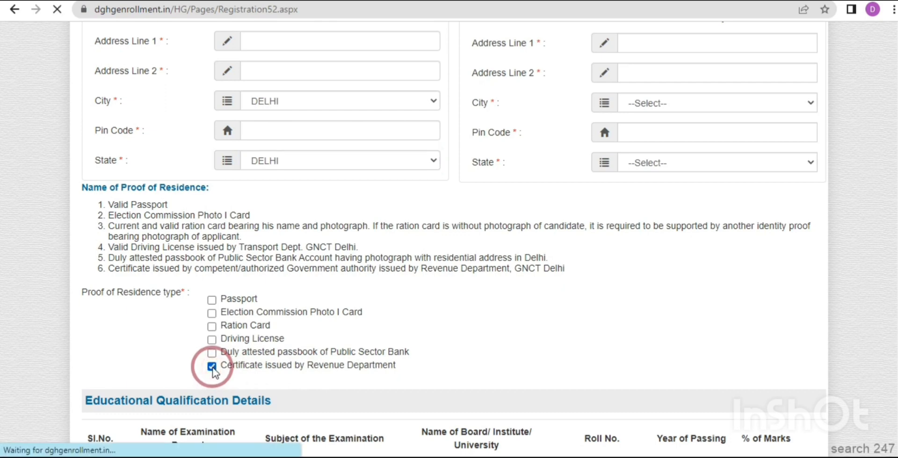
scroll(891, 203, down, 3)
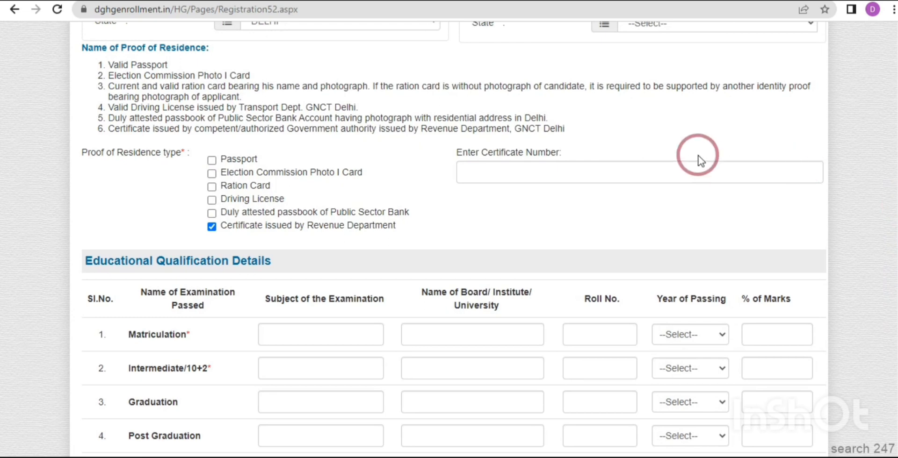
click(497, 167)
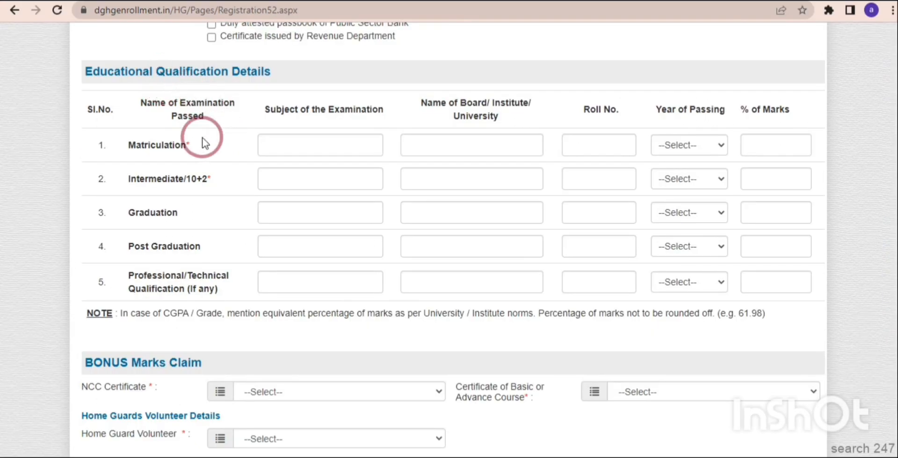
In the Matriculation row, enter HINDI ENGLISH MATH as the subject and set the year of passing to 2019
click(289, 144)
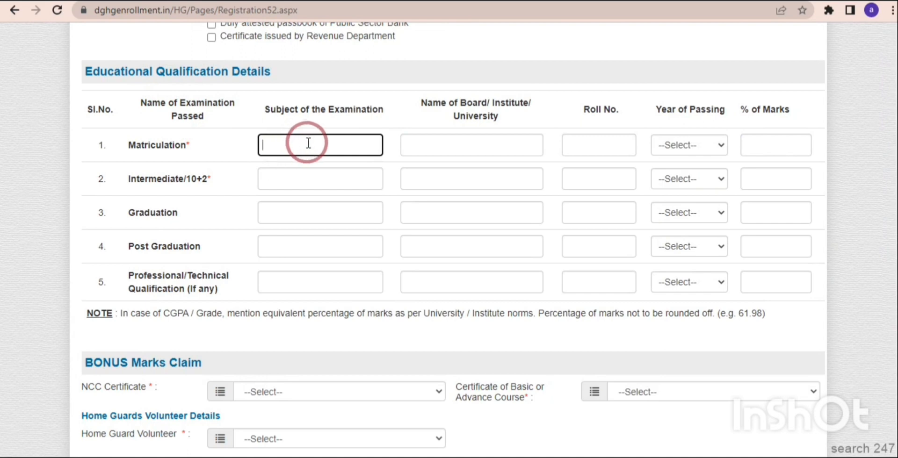
text(HiNDI ENGLISH MATH)
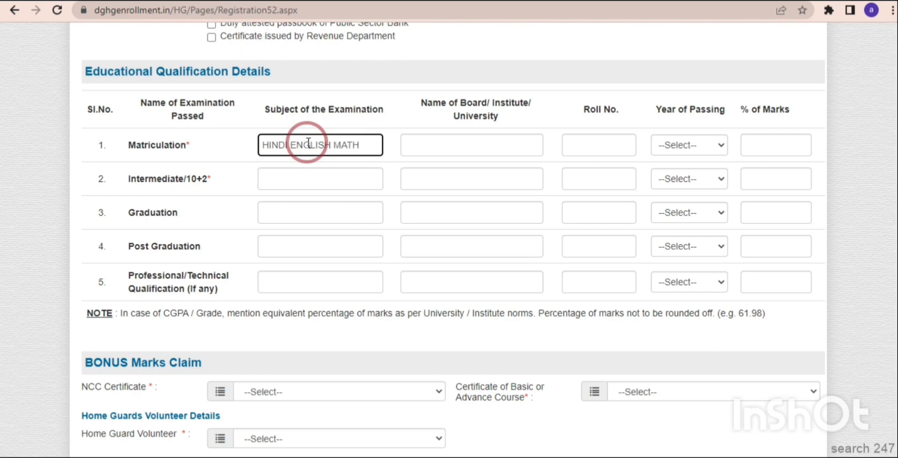
click(467, 145)
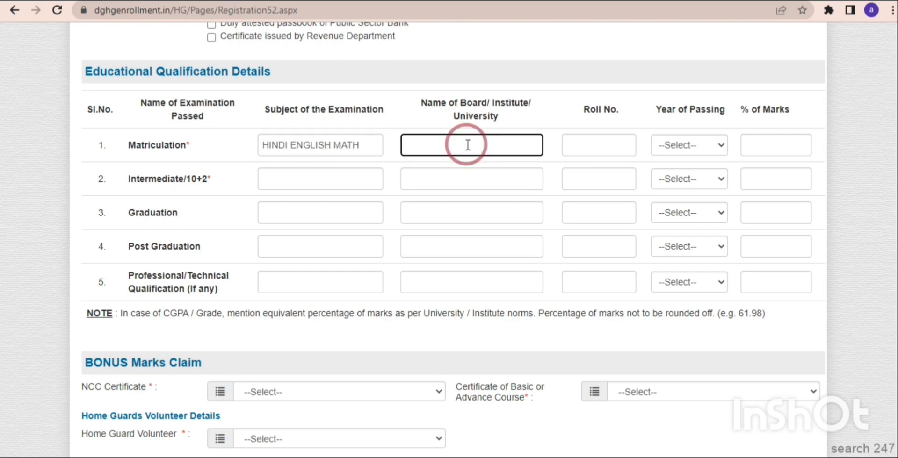
click(592, 148)
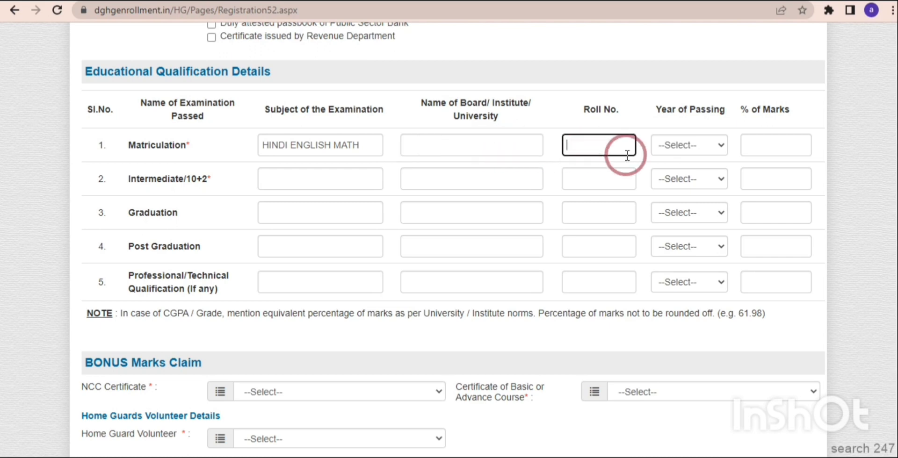
click(677, 151)
key(Down)
key(Down)
key(Down)
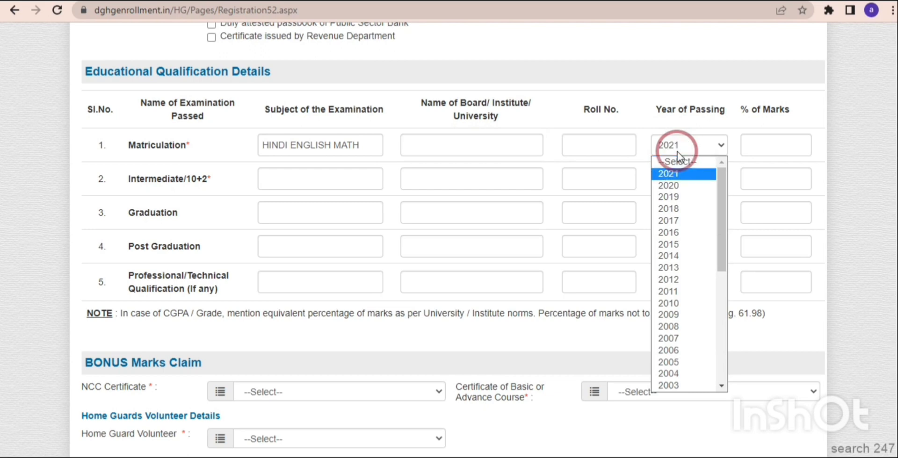
key(Return)
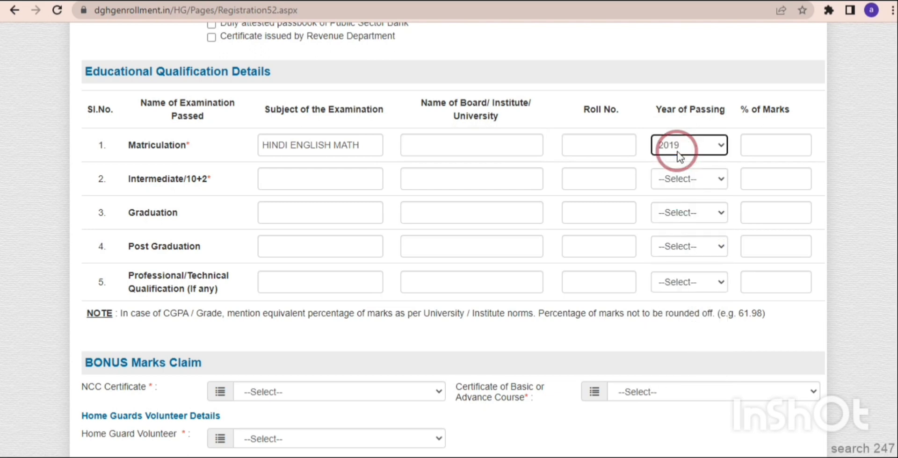
click(753, 146)
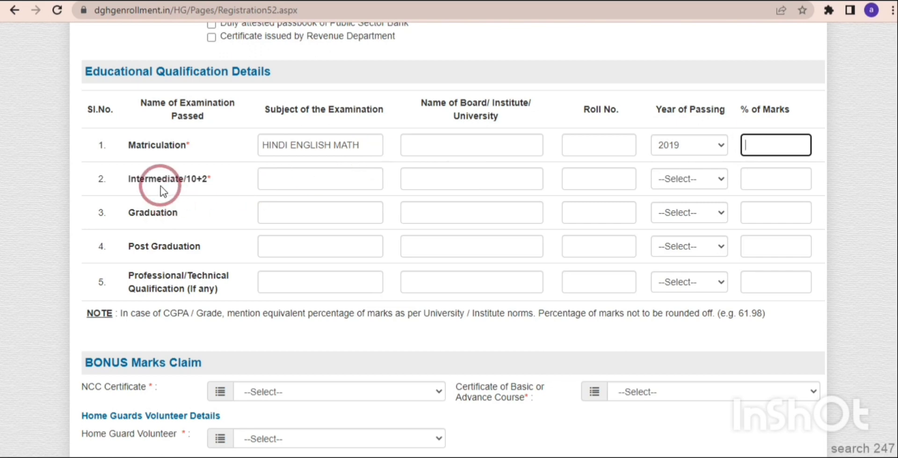
Examine the Intermediate/10+2 fields from subject through percentage of marks, including the year of passing choices, without filling them in
click(287, 180)
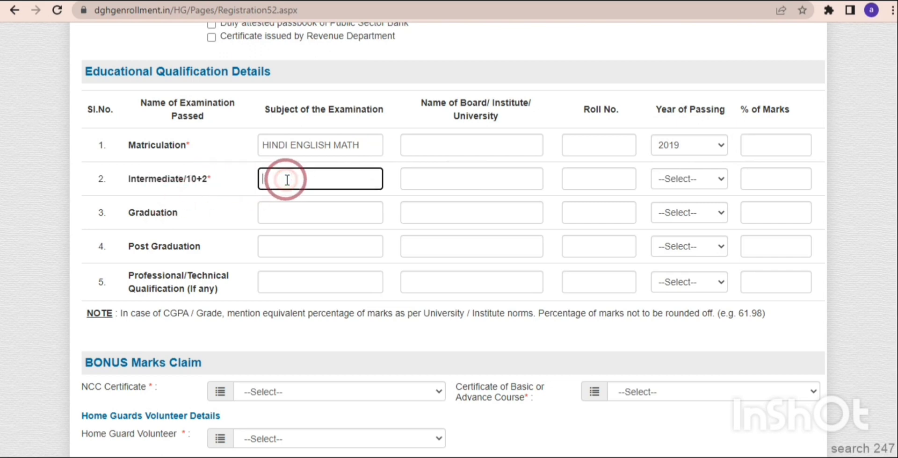
click(431, 176)
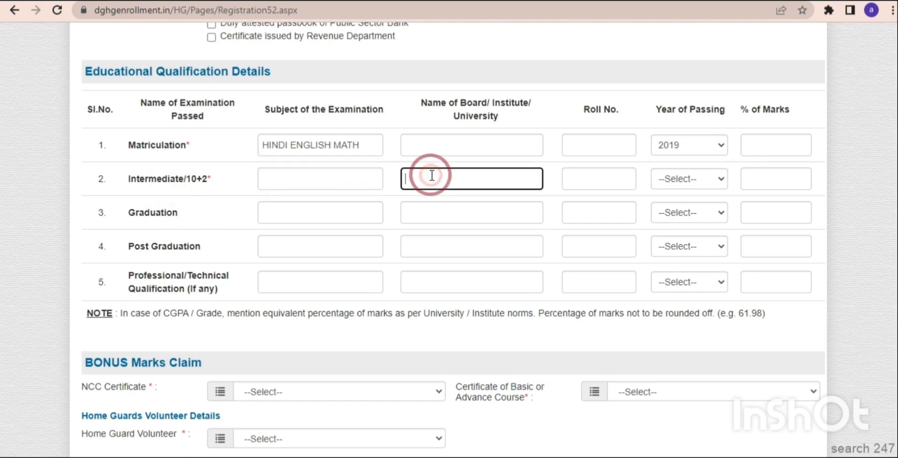
click(586, 180)
click(721, 178)
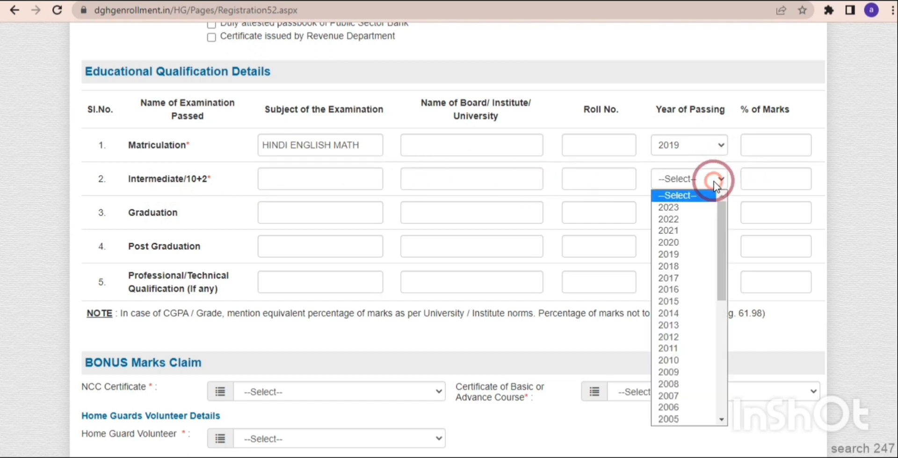
click(765, 179)
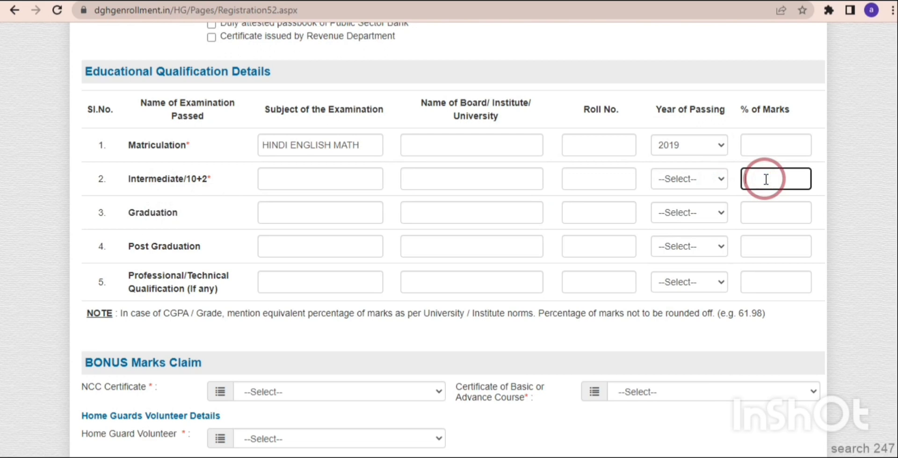
In the bonus marks claim, set both NCC Certificate and Certificate of Basic or Advance Course to NO
scroll(893, 280, down, 1)
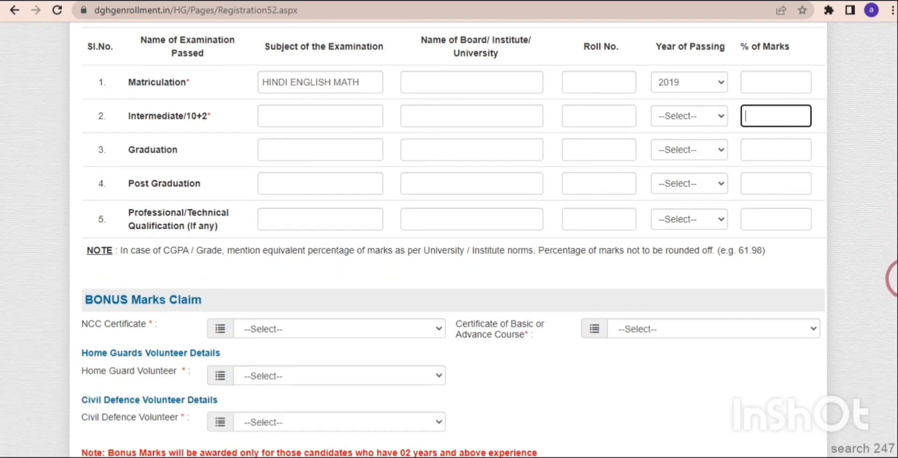
scroll(891, 279, down, 5)
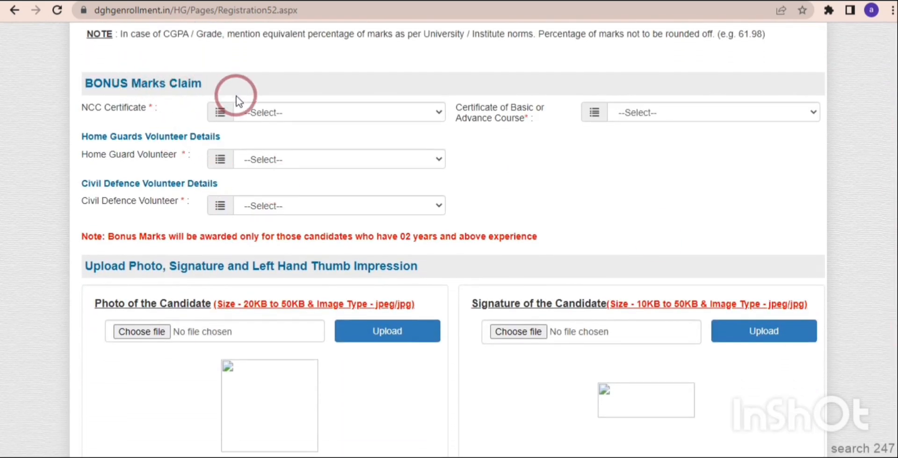
click(315, 117)
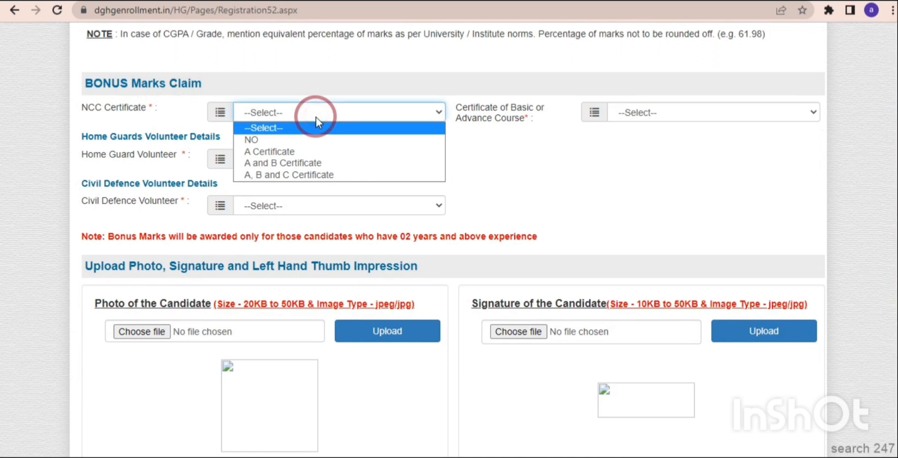
click(310, 137)
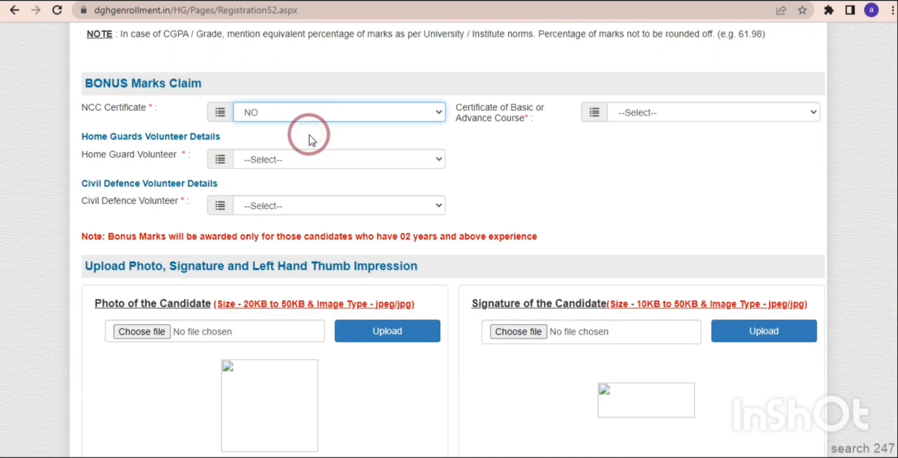
click(367, 113)
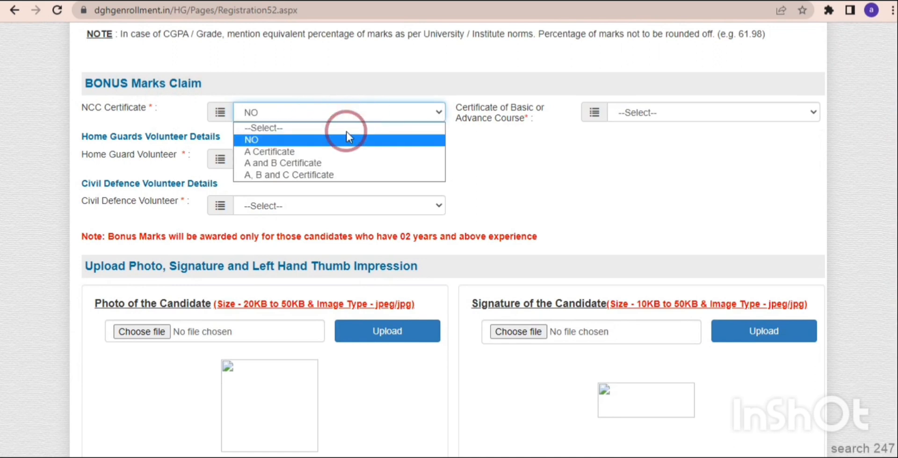
click(310, 145)
click(638, 115)
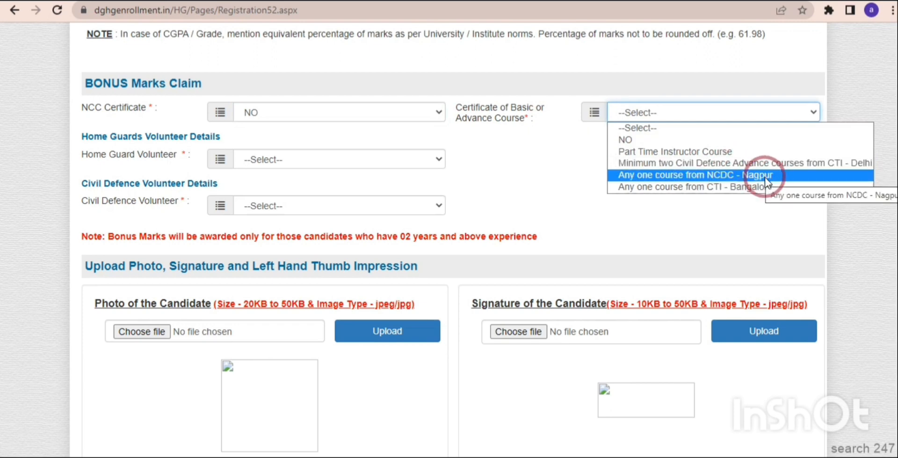
click(739, 140)
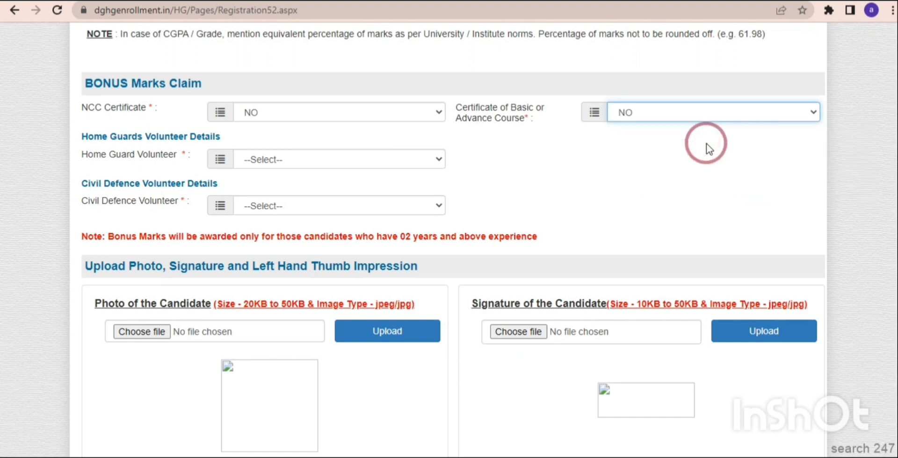
Set Home Guard Volunteer and Civil Defence Volunteer to NO
click(315, 166)
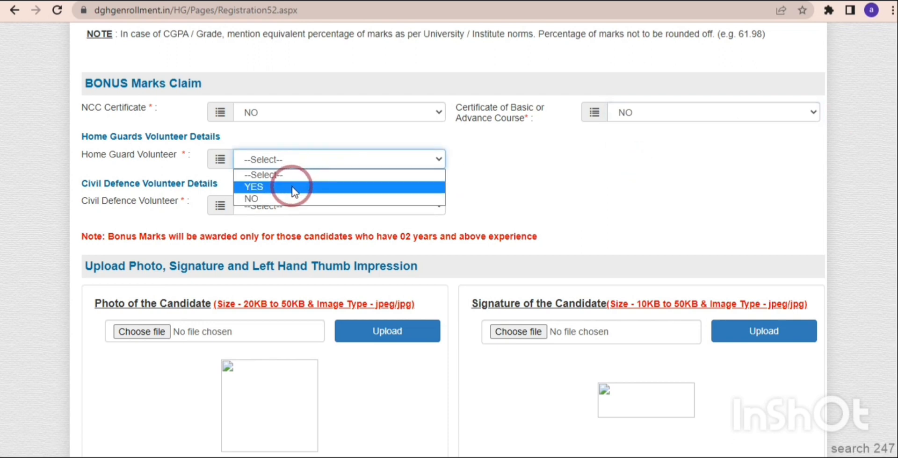
click(289, 198)
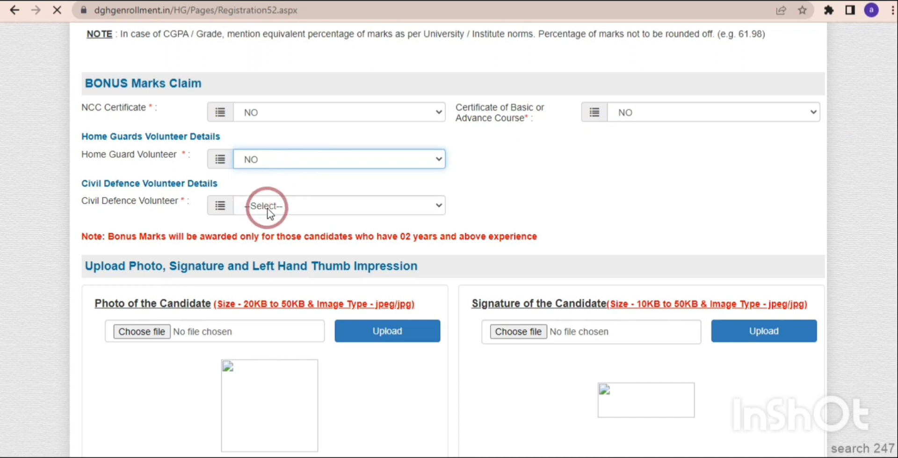
click(283, 208)
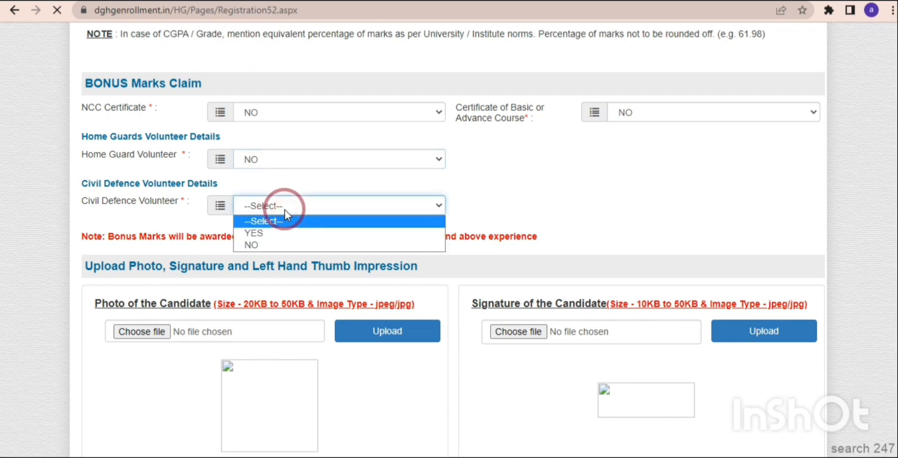
click(274, 247)
click(584, 197)
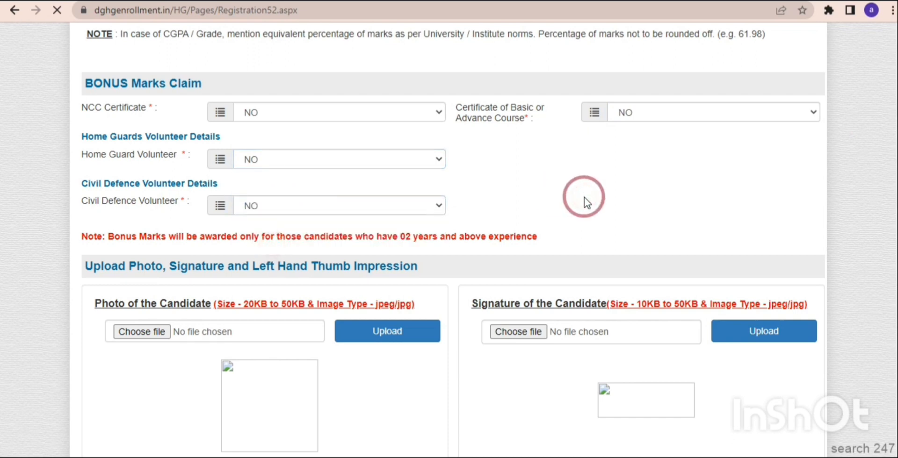
Preview the application and submit it with the captcha, OTP and declaration completed
scroll(584, 198, down, 3)
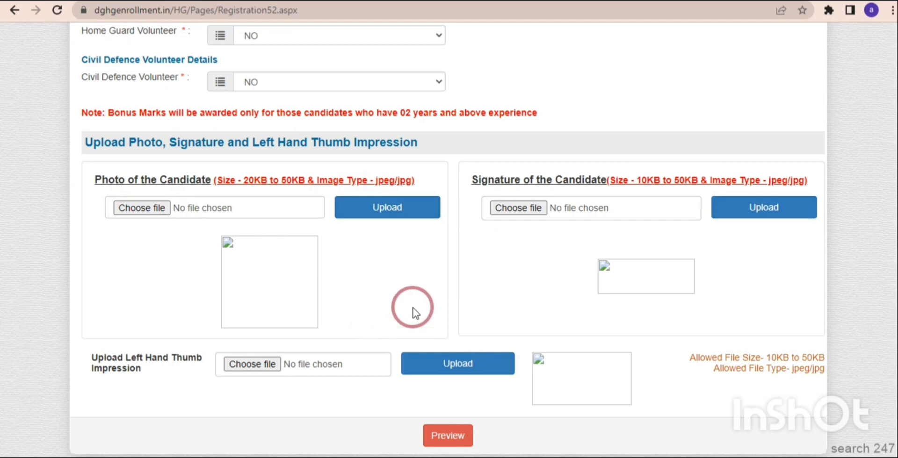
click(447, 436)
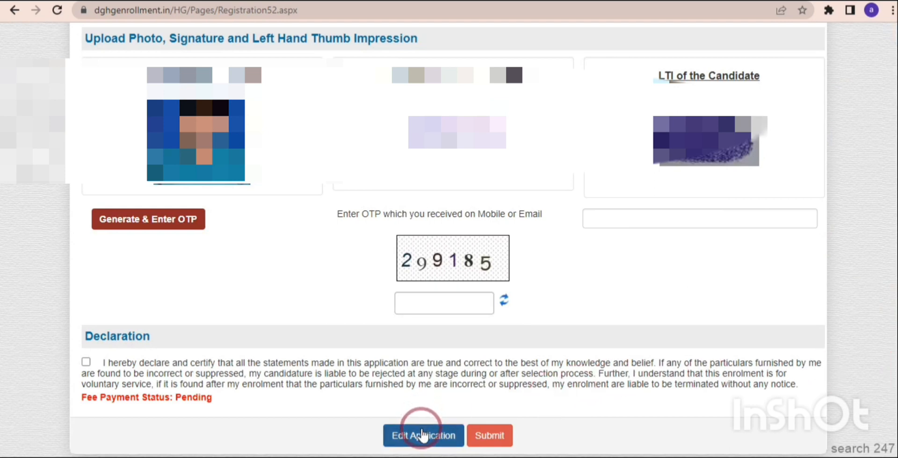
click(595, 218)
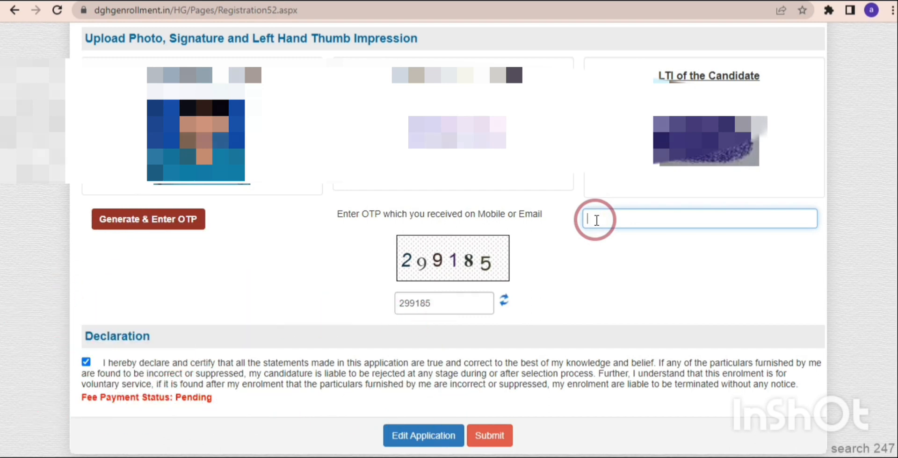
click(625, 223)
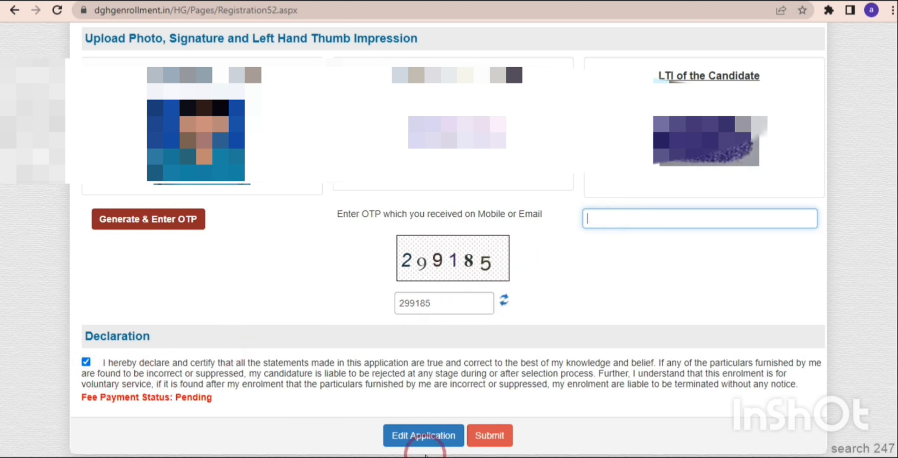
click(468, 445)
Accept the terms and conditions for the application fee and proceed to the payment page
scroll(892, 229, down, 1)
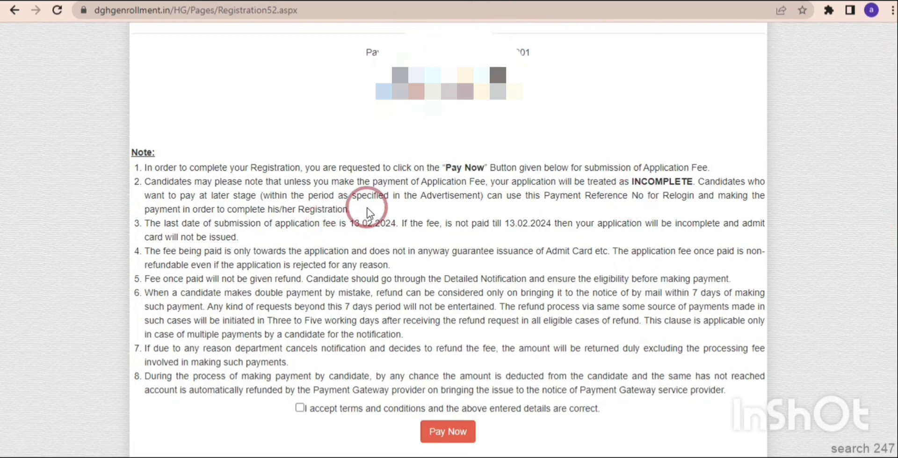
click(299, 410)
click(435, 433)
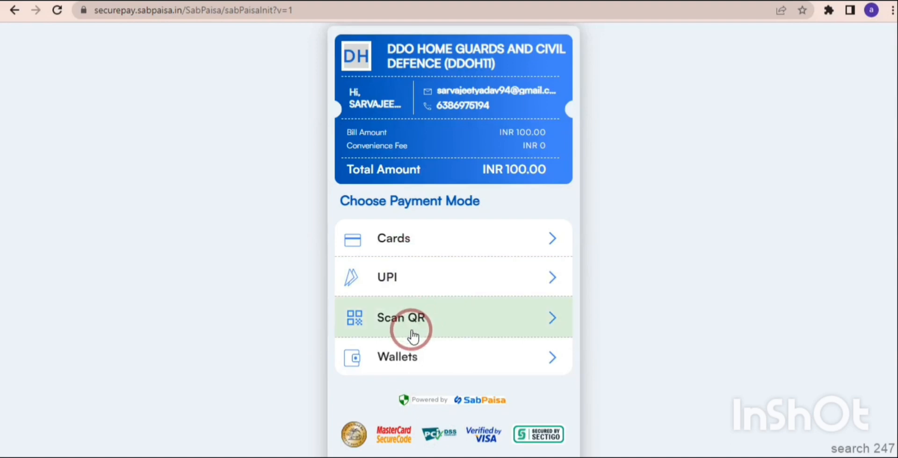
Choose Scan QR as the payment mode for the application fee and generate the payment QR code
click(449, 324)
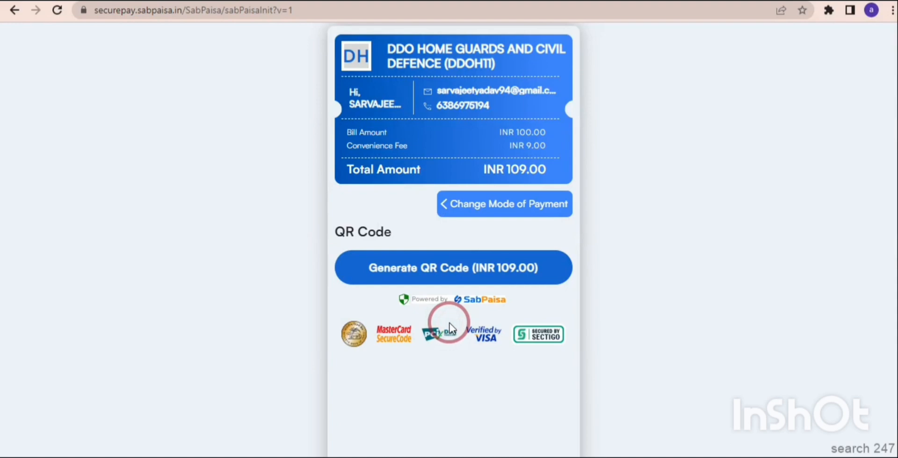
click(463, 283)
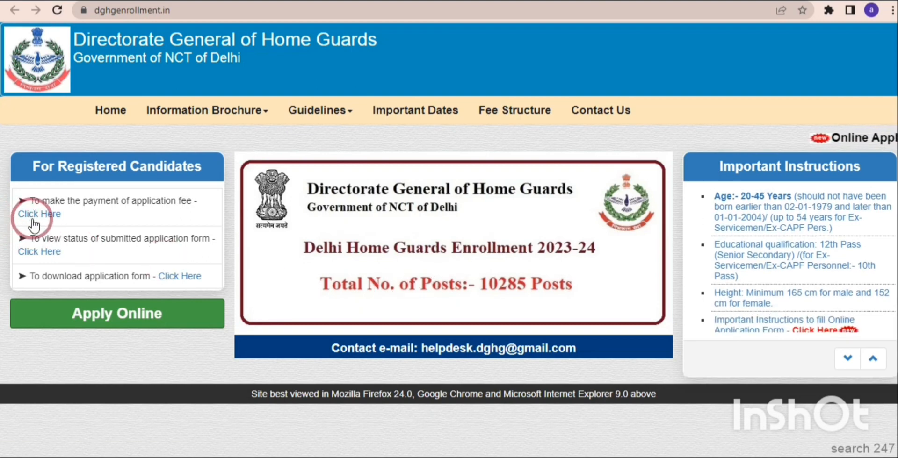
Open the applicant login for viewing the submitted application's status and check its registration number and date of birth fields
click(44, 255)
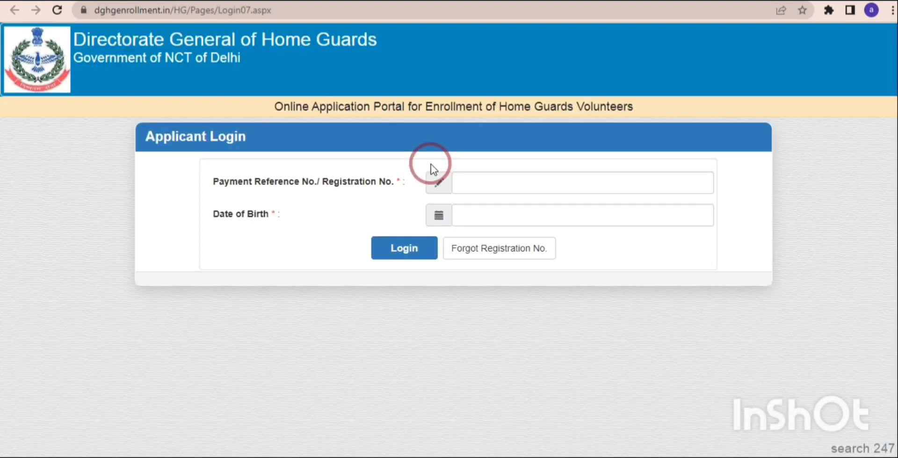
click(474, 187)
click(477, 213)
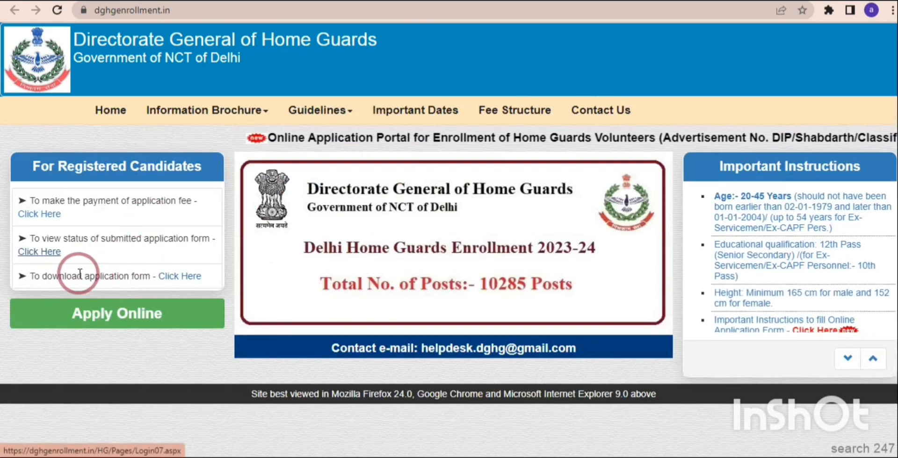
Open the applicant login for downloading the application form and bring up the date of birth calendar
click(165, 276)
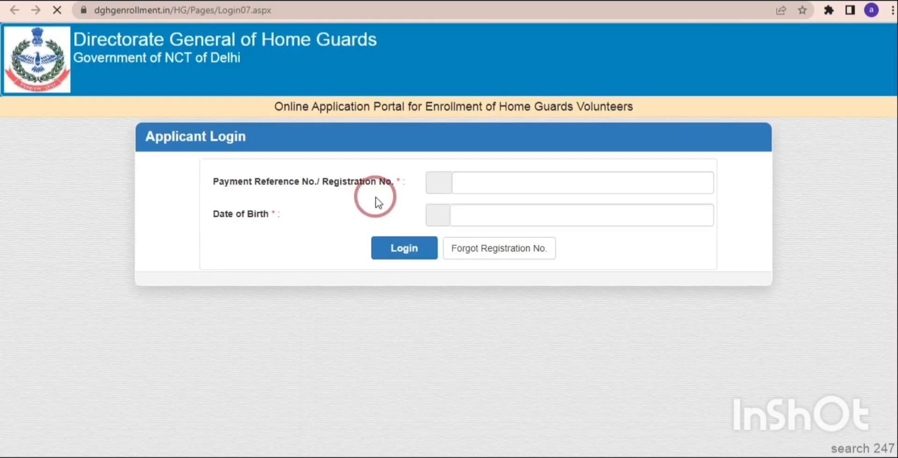
click(489, 180)
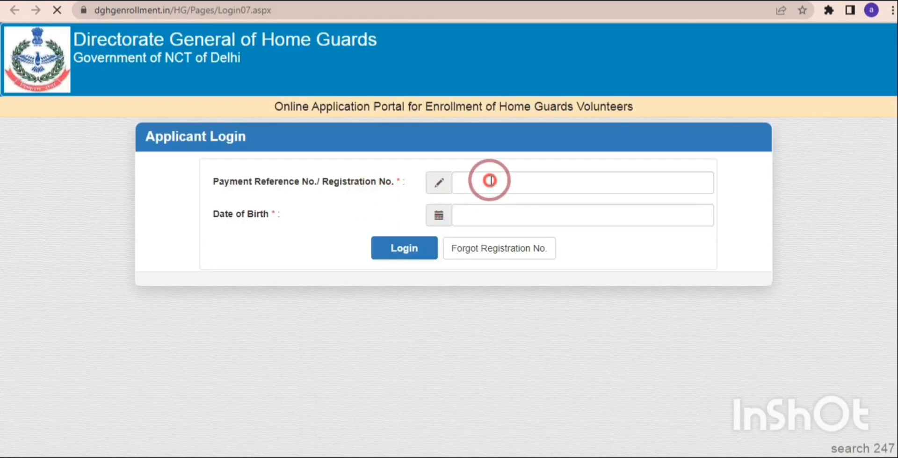
click(490, 212)
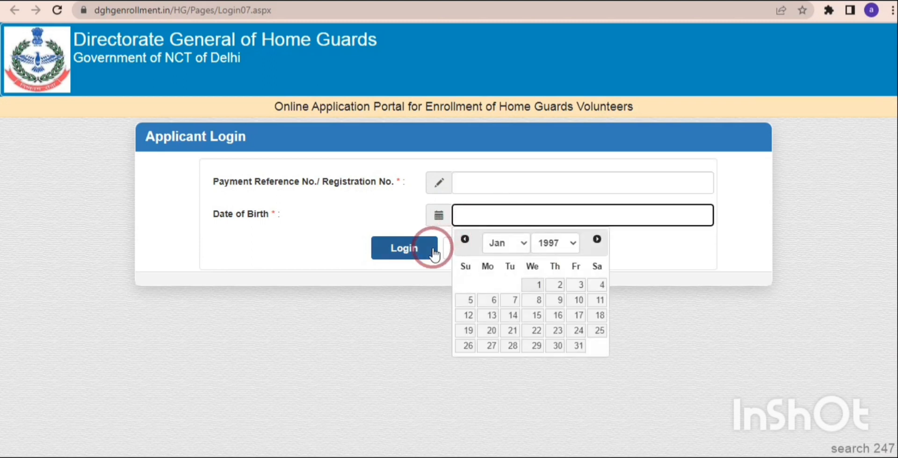